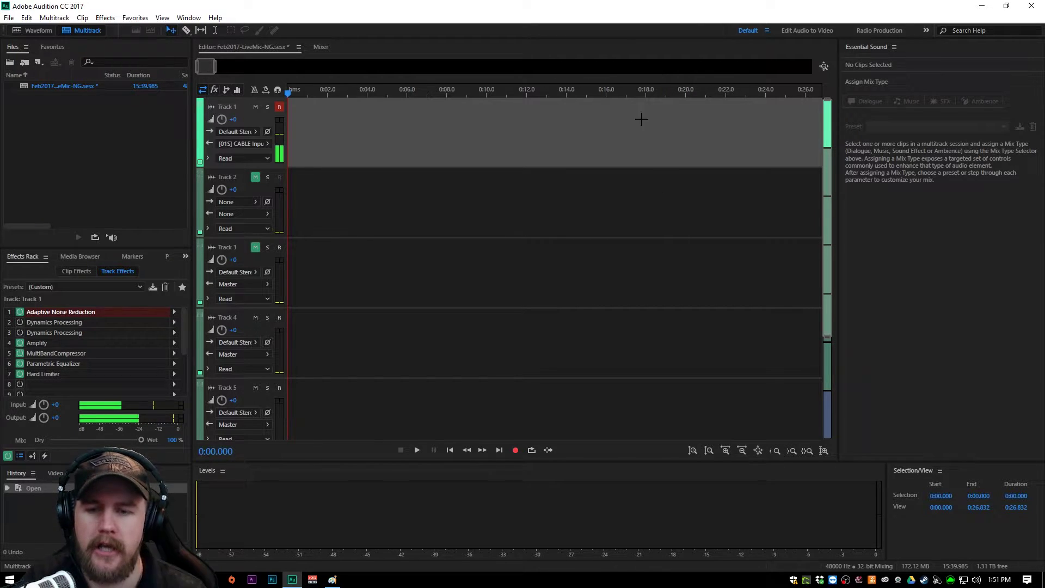
# Step: Switch from Audition to the blank Microsoft Paint canvas and make it active
pyautogui.click(332, 580)
pyautogui.click(329, 539)
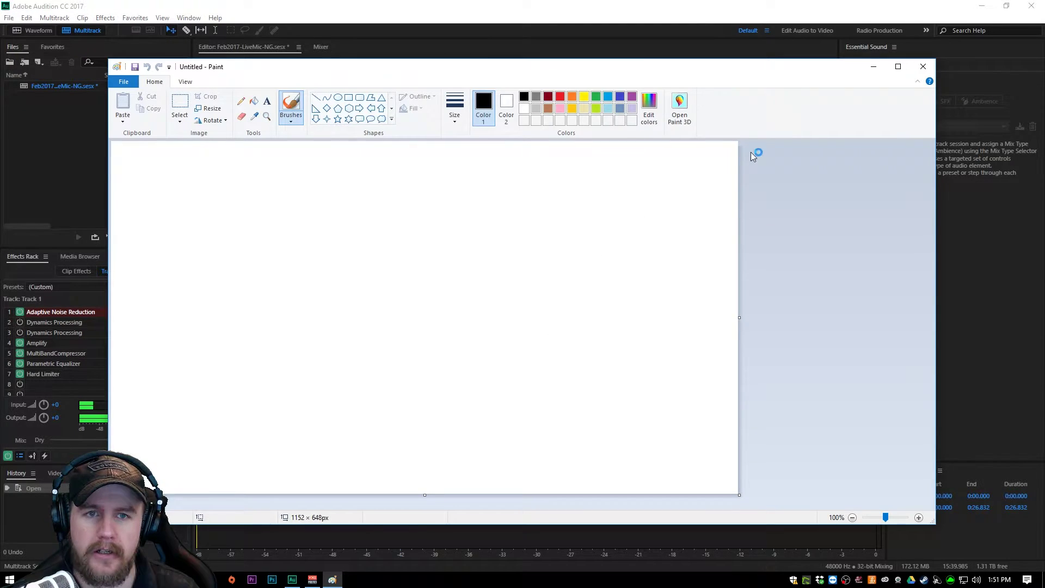
pyautogui.click(313, 579)
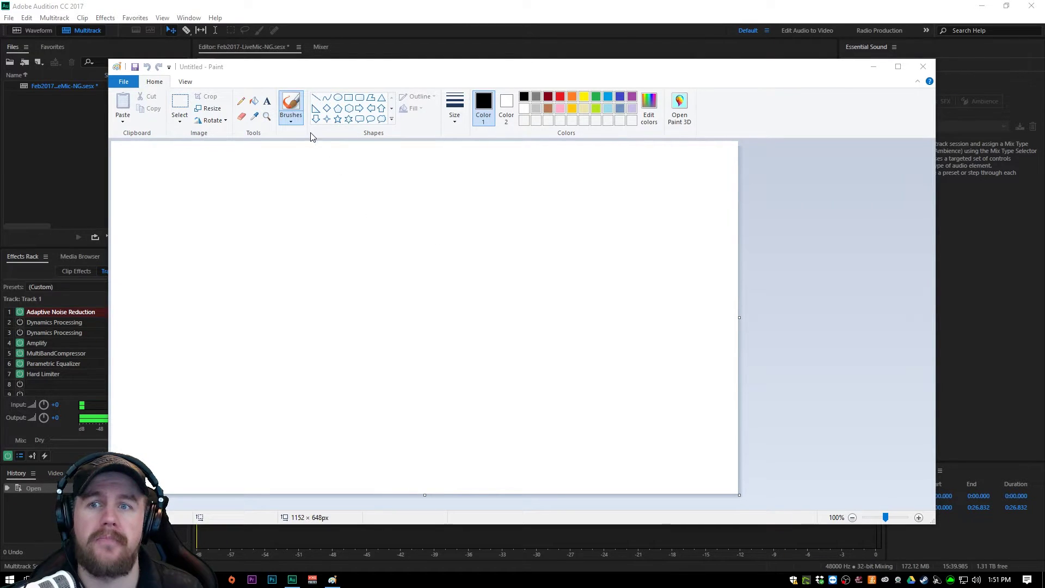
pyautogui.click(291, 112)
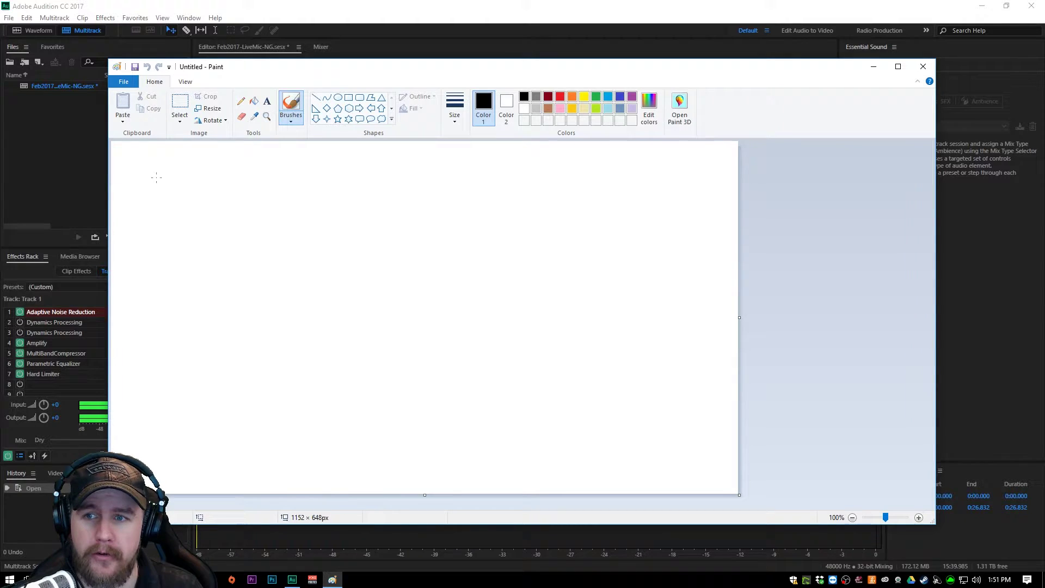
# Step: Sketch a microphone, interface box, tall AU box, circle and OBS box joined by lines
pyautogui.moveTo(156, 177)
pyautogui.mouseDown()
pyautogui.moveTo(153, 214)
pyautogui.moveTo(158, 175)
pyautogui.mouseUp()
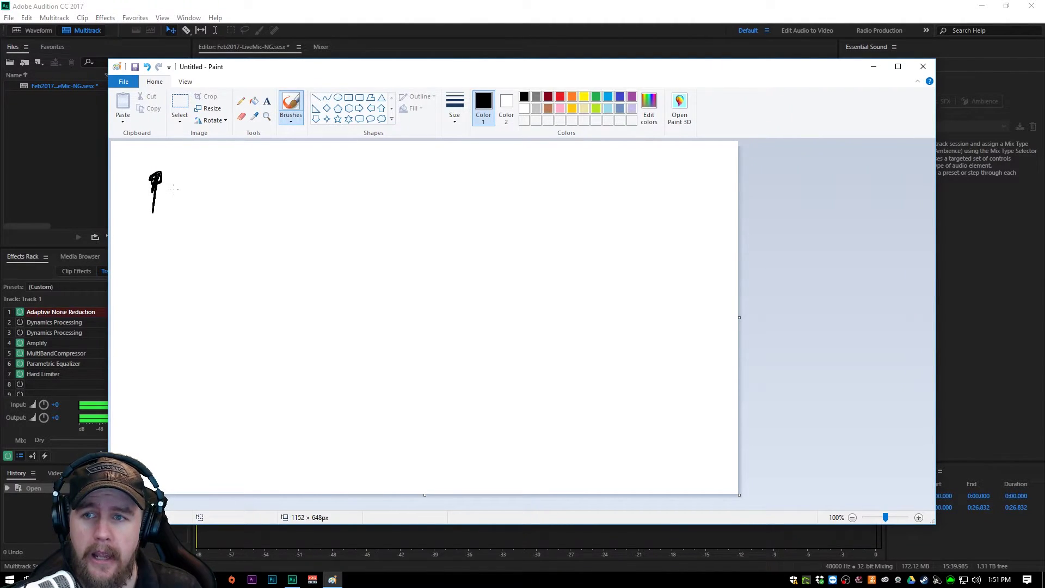
pyautogui.moveTo(169, 192); pyautogui.dragTo(259, 190)
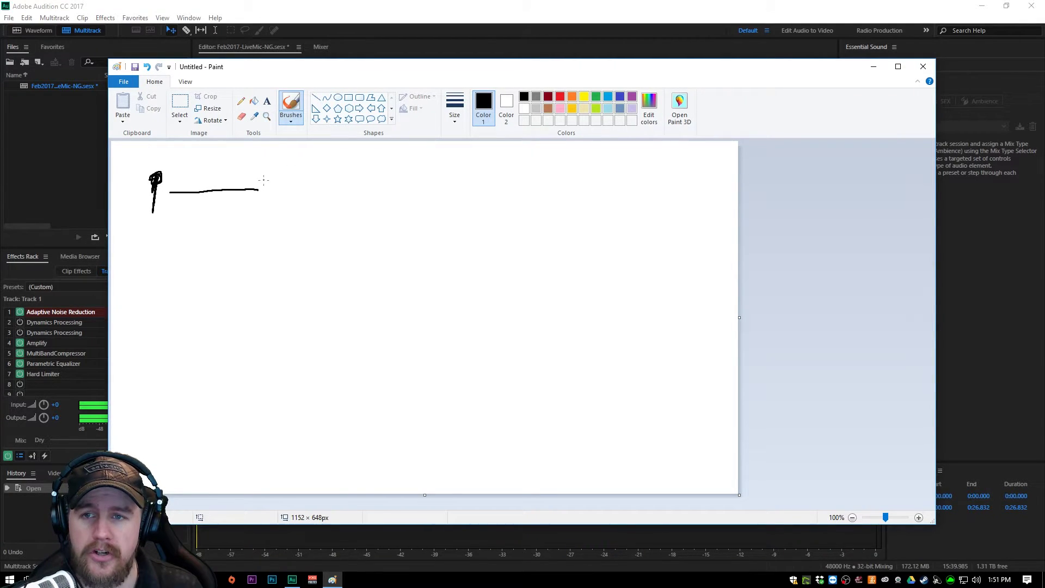
pyautogui.moveTo(264, 180)
pyautogui.mouseDown()
pyautogui.moveTo(257, 204)
pyautogui.moveTo(296, 206)
pyautogui.moveTo(290, 169)
pyautogui.moveTo(254, 177)
pyautogui.mouseUp()
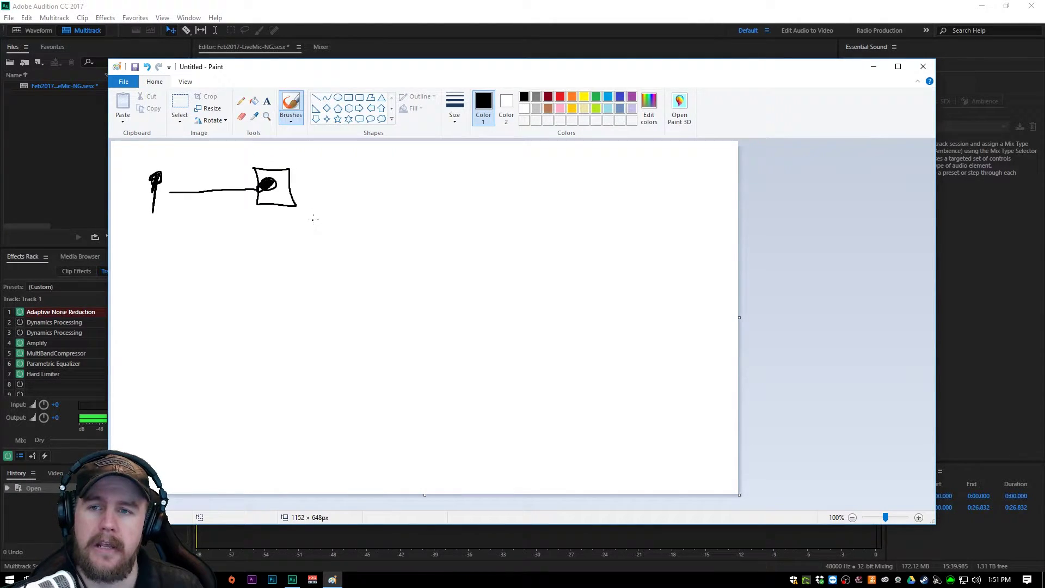
pyautogui.moveTo(291, 188)
pyautogui.mouseDown()
pyautogui.moveTo(342, 187)
pyautogui.moveTo(348, 239)
pyautogui.moveTo(399, 230)
pyautogui.moveTo(410, 155)
pyautogui.moveTo(349, 155)
pyautogui.mouseUp()
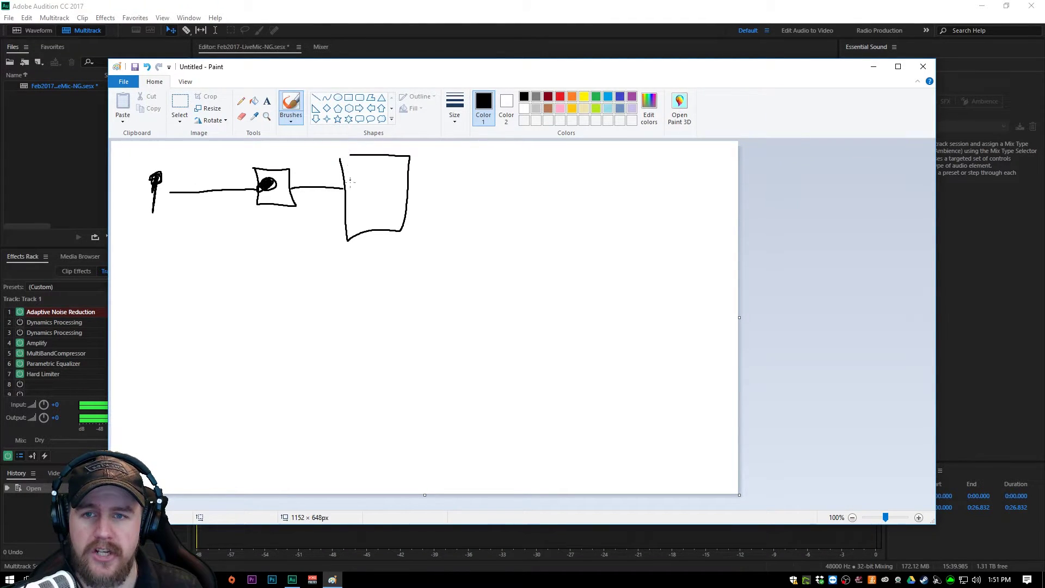
pyautogui.moveTo(349, 194)
pyautogui.mouseDown()
pyautogui.moveTo(367, 185)
pyautogui.moveTo(373, 202)
pyautogui.mouseUp()
pyautogui.moveTo(351, 187)
pyautogui.mouseDown()
pyautogui.moveTo(377, 184)
pyautogui.moveTo(381, 197)
pyautogui.moveTo(395, 177)
pyautogui.moveTo(455, 185)
pyautogui.moveTo(467, 171)
pyautogui.moveTo(466, 209)
pyautogui.moveTo(485, 168)
pyautogui.moveTo(471, 186)
pyautogui.mouseUp()
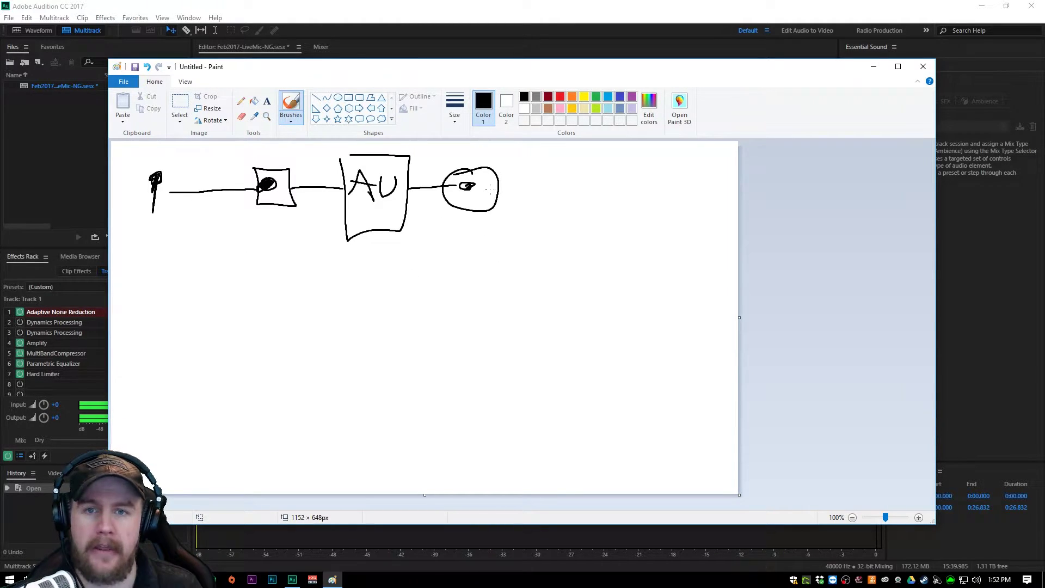
pyautogui.moveTo(491, 189)
pyautogui.mouseDown()
pyautogui.moveTo(600, 190)
pyautogui.moveTo(612, 220)
pyautogui.moveTo(666, 210)
pyautogui.moveTo(666, 169)
pyautogui.moveTo(592, 168)
pyautogui.moveTo(632, 196)
pyautogui.mouseUp()
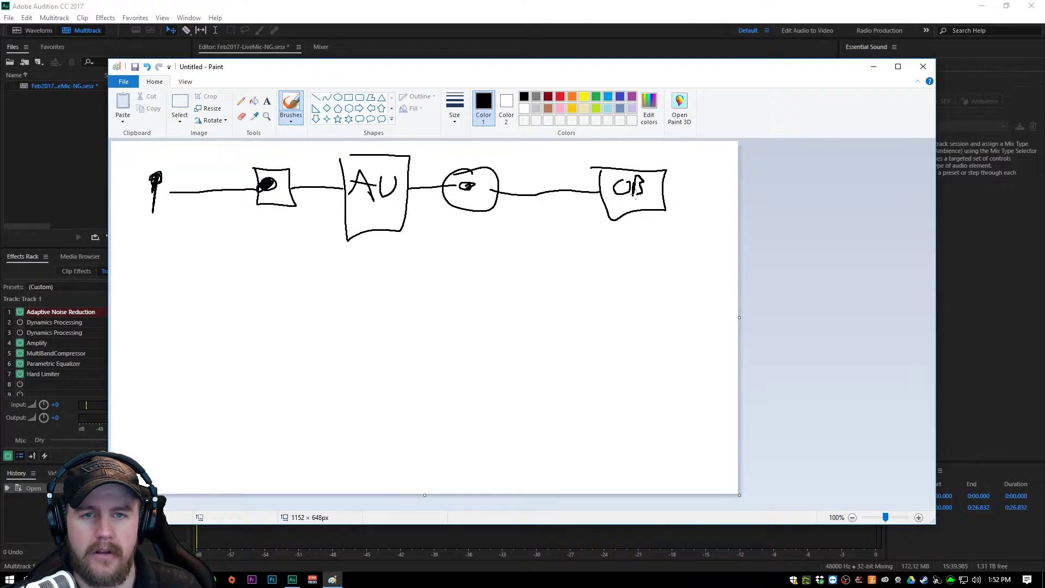
pyautogui.moveTo(660, 182); pyautogui.dragTo(648, 198)
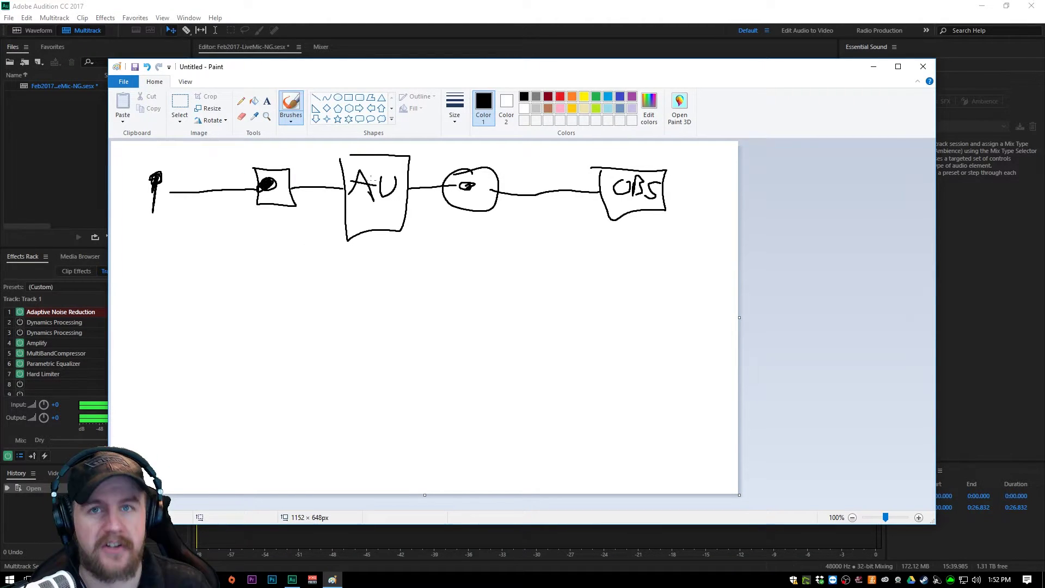
# Step: Close Paint and discard the sketch with Don't Save
pyautogui.click(922, 66)
pyautogui.click(547, 298)
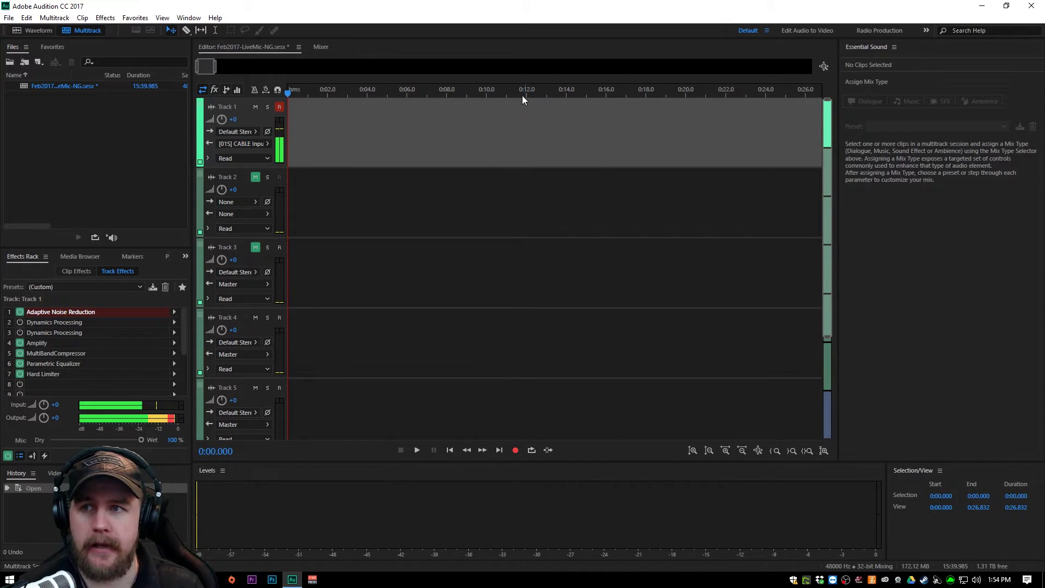
# Step: In Audio Hardware preferences, set Default Output to CABLE Input (VB-Audio VoiceMeeter VAIO)
pyautogui.click(31, 20)
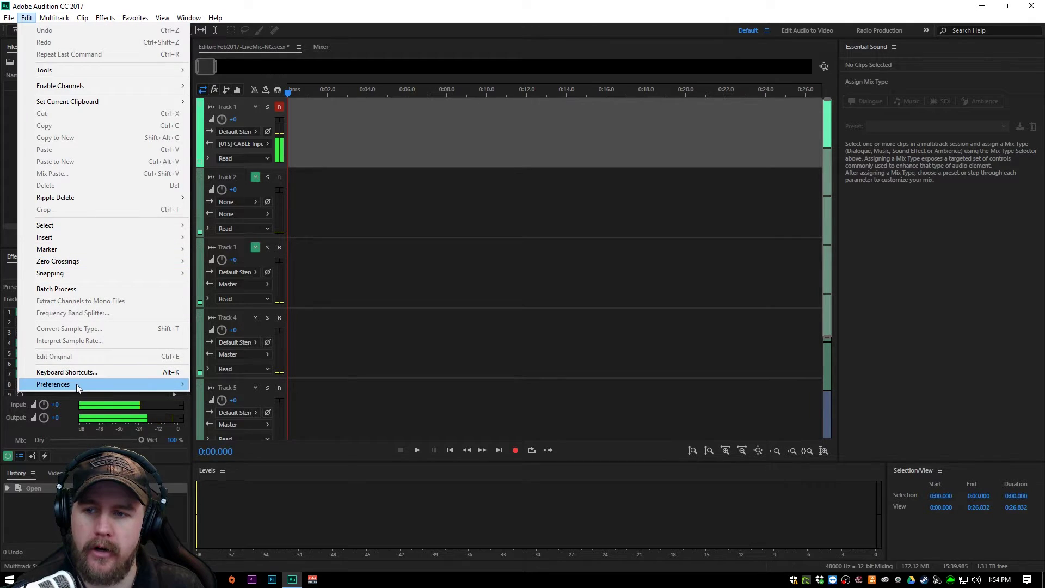
pyautogui.moveTo(136, 384)
pyautogui.click(244, 425)
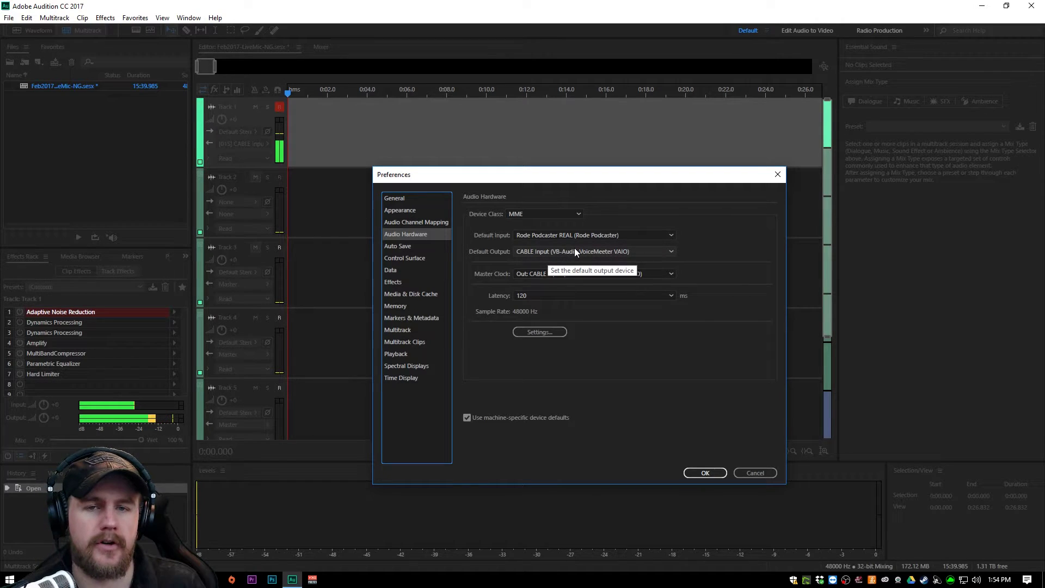
pyautogui.click(595, 252)
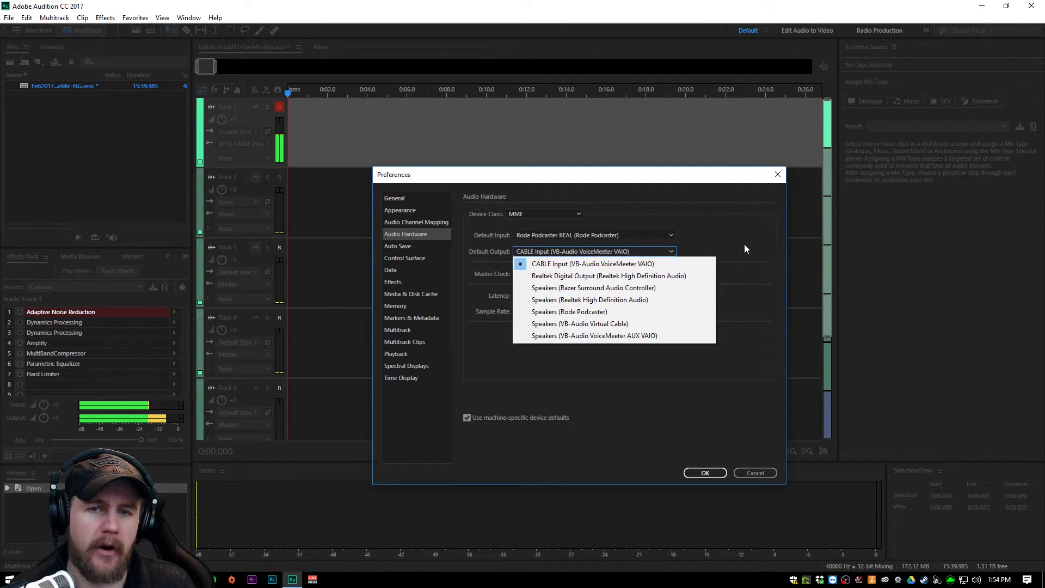
pyautogui.click(656, 252)
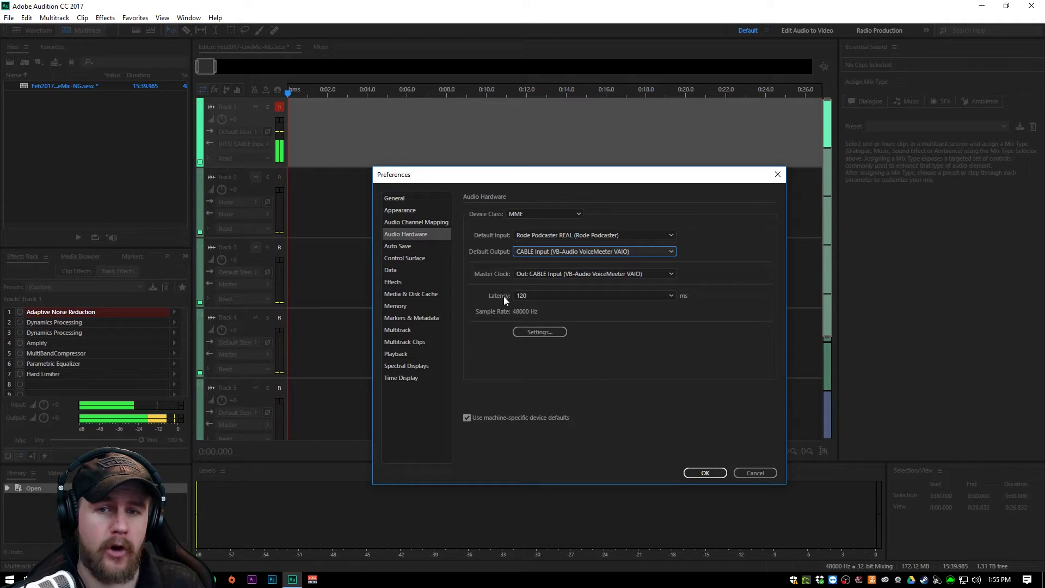
# Step: Review the Latency choices and keep latency at 120 ms
pyautogui.click(531, 296)
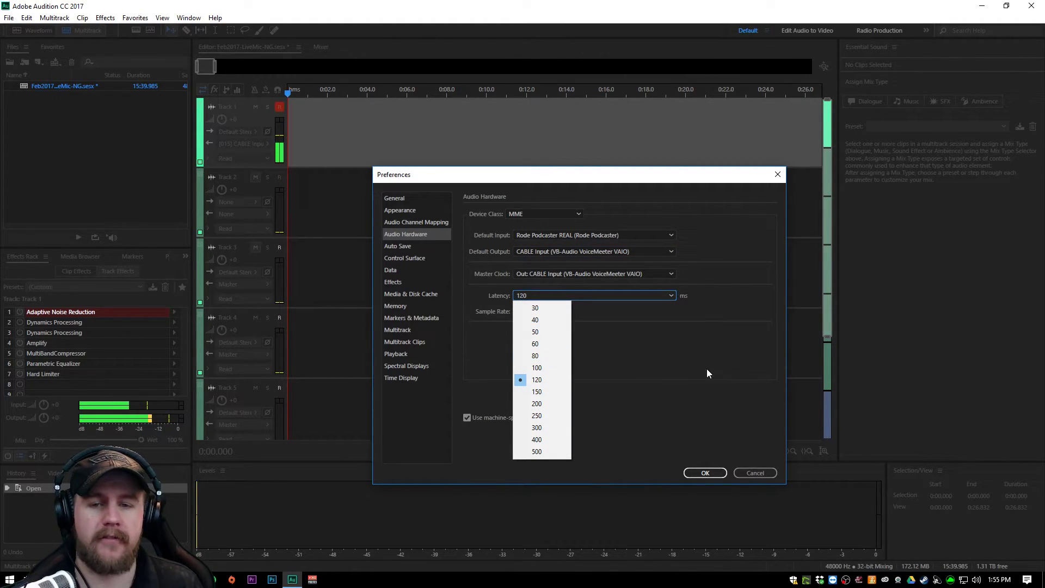
pyautogui.click(722, 362)
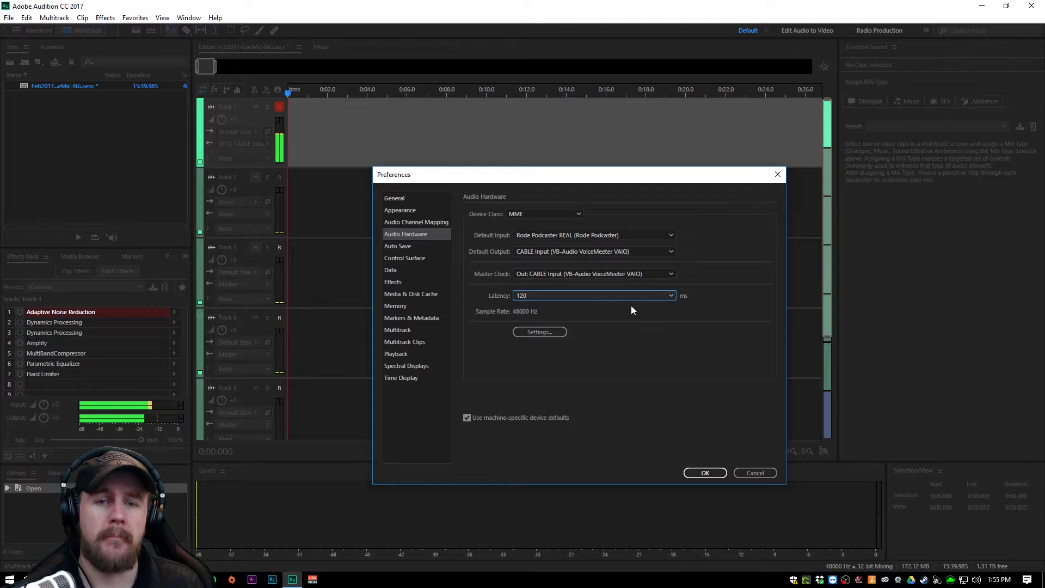
pyautogui.click(660, 298)
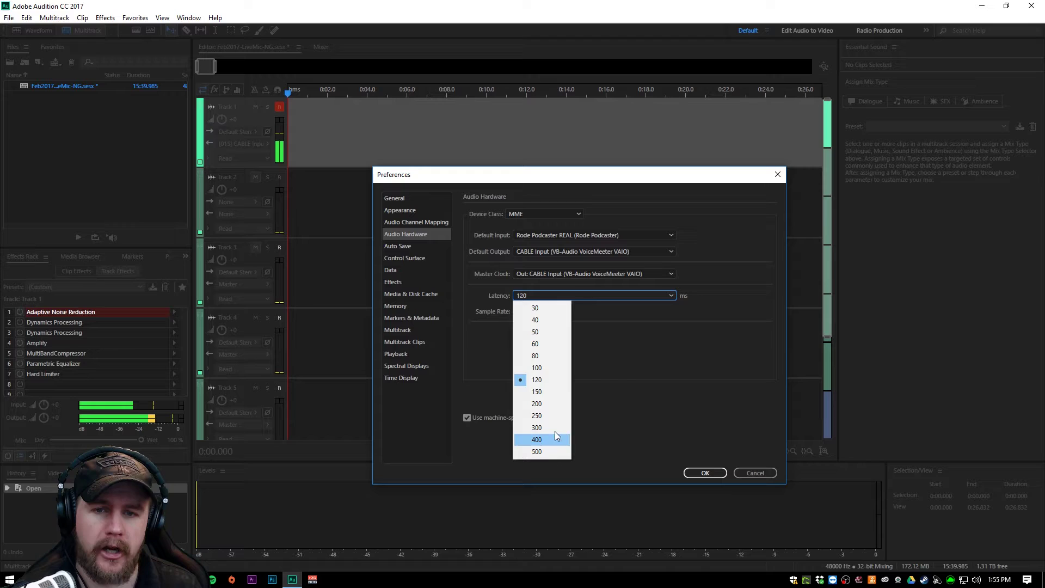
pyautogui.click(709, 332)
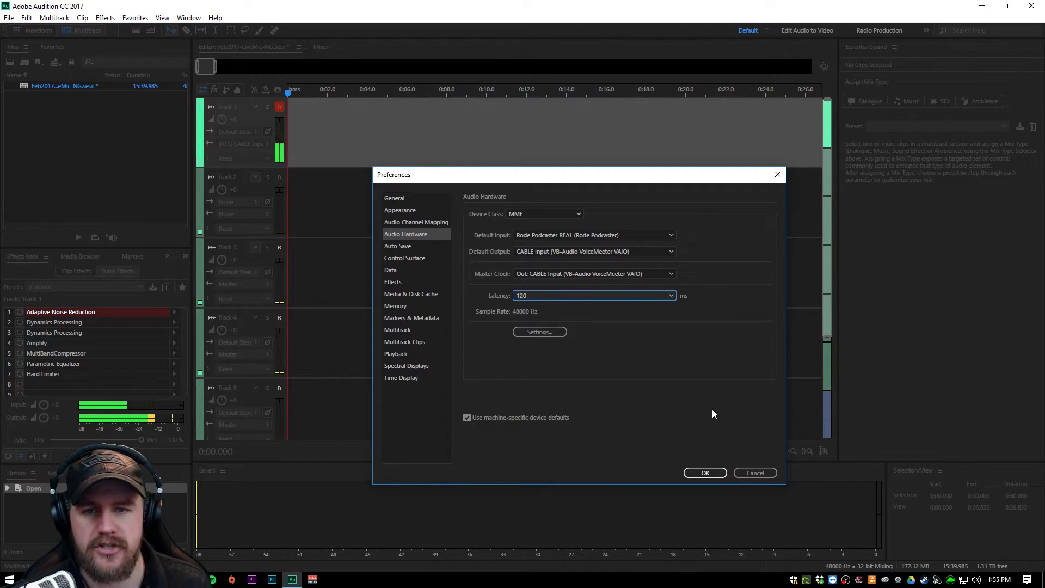
# Step: Cancel Preferences and check Track 1's input menu, leaving the default stereo input
pyautogui.click(754, 473)
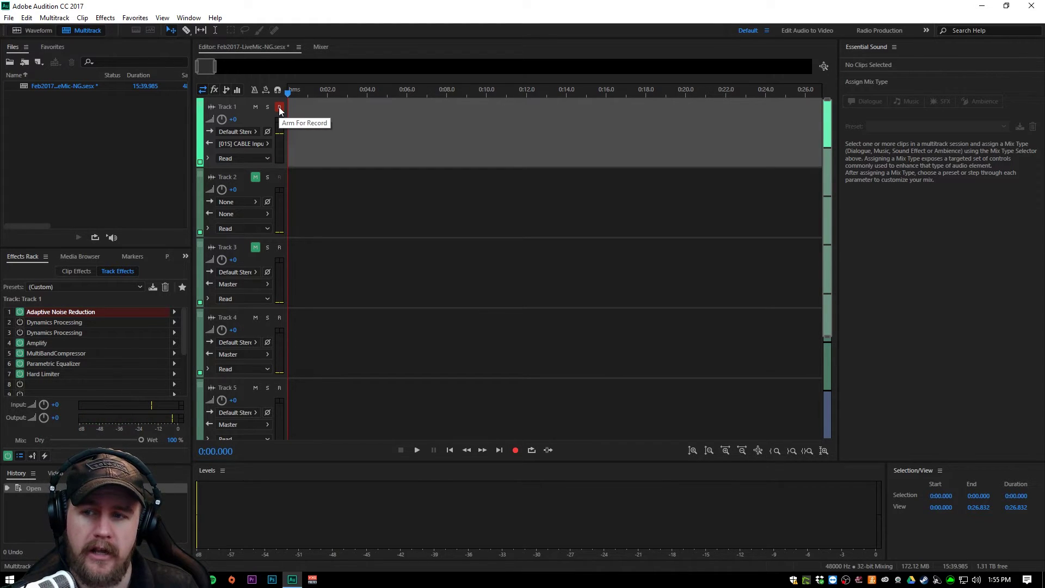
pyautogui.click(252, 133)
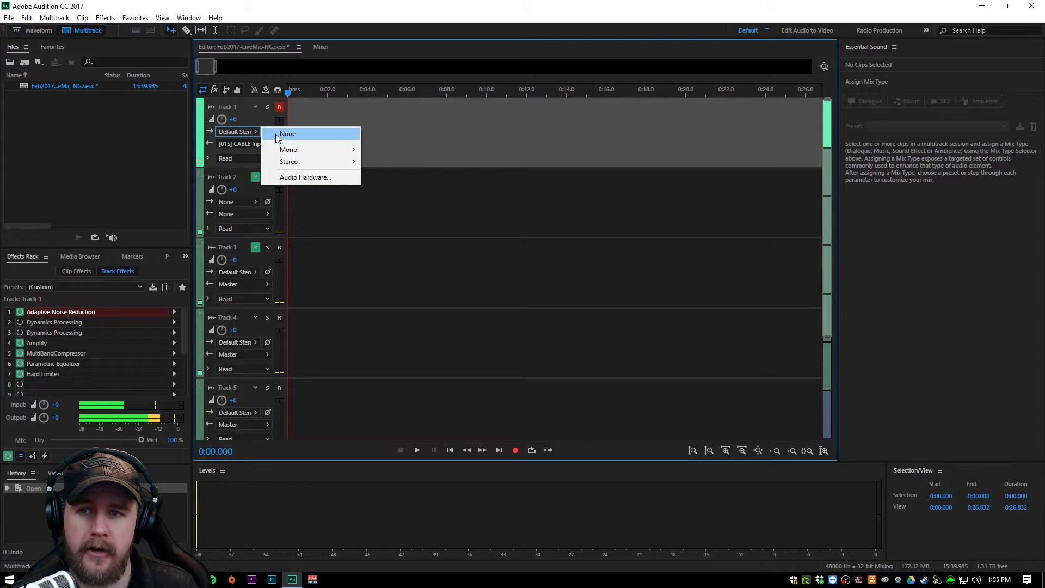
pyautogui.moveTo(285, 162)
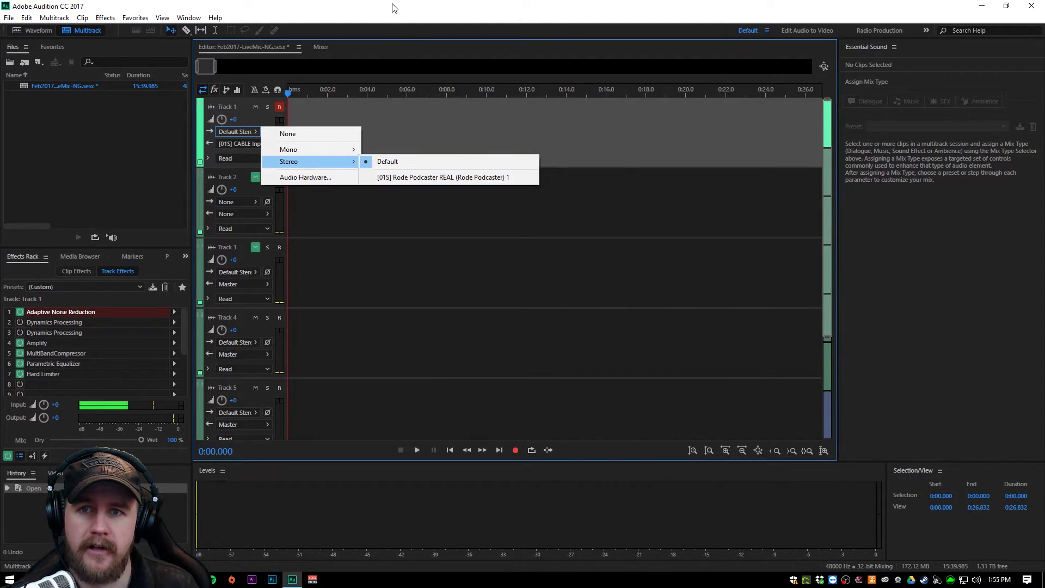
pyautogui.press('Escape')
# Step: Route Track 1's output to Stereo > CABLE Input (VB-Audio VoiceMeeter VAIO)
pyautogui.click(256, 144)
pyautogui.moveTo(336, 205)
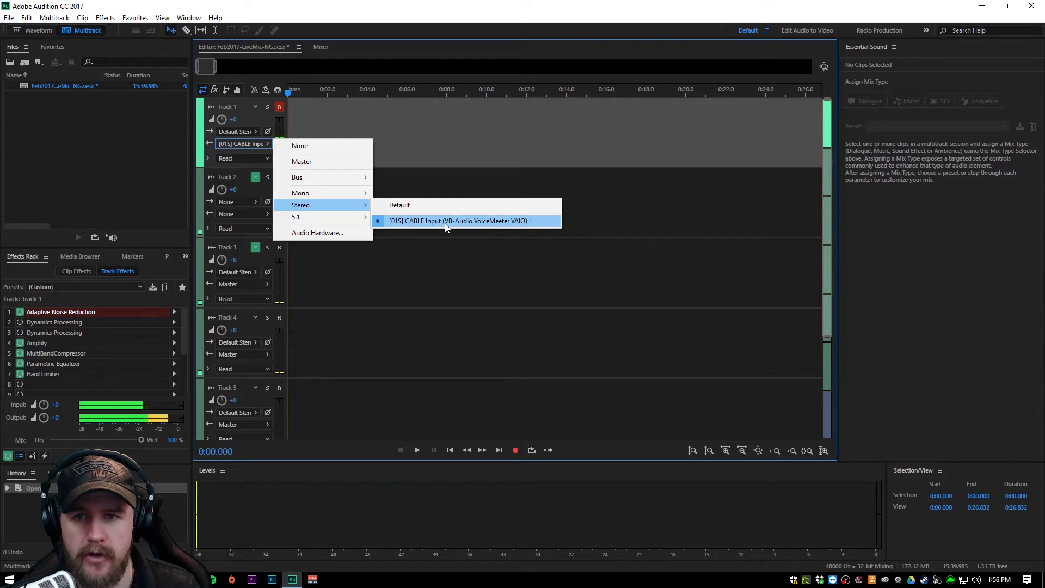
pyautogui.click(494, 220)
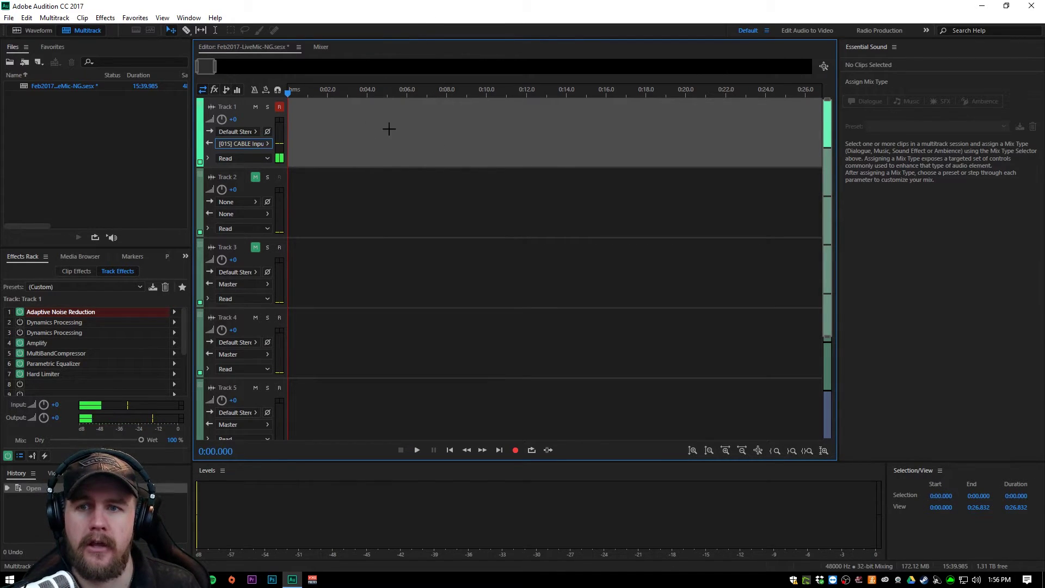
pyautogui.click(136, 288)
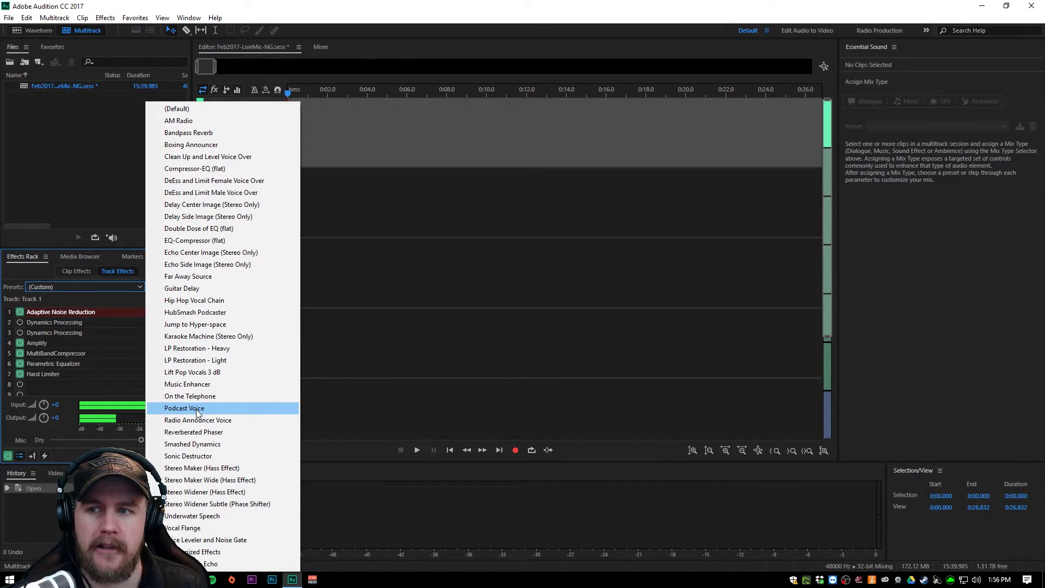
pyautogui.click(46, 273)
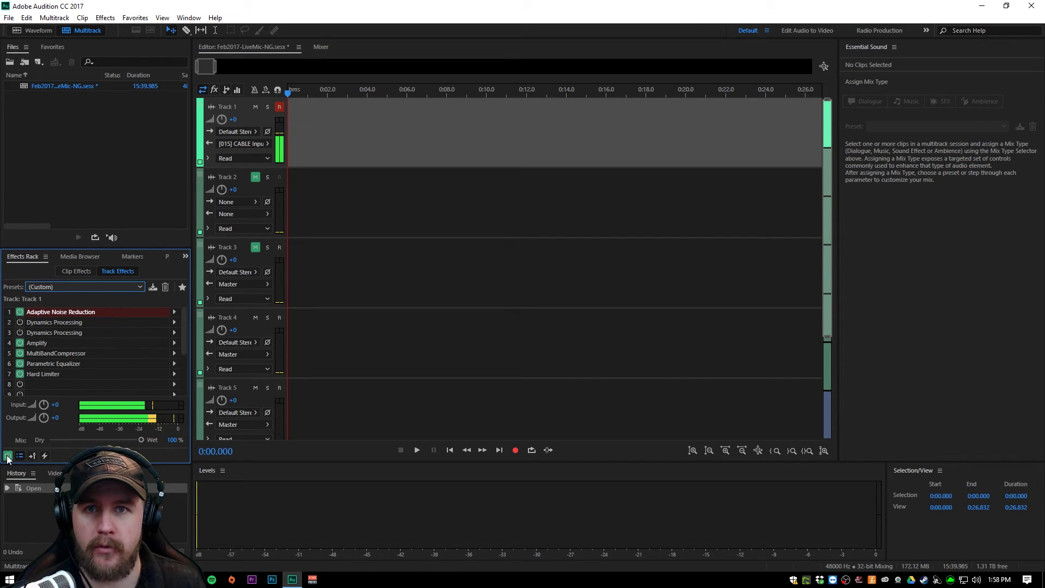
pyautogui.click(8, 456)
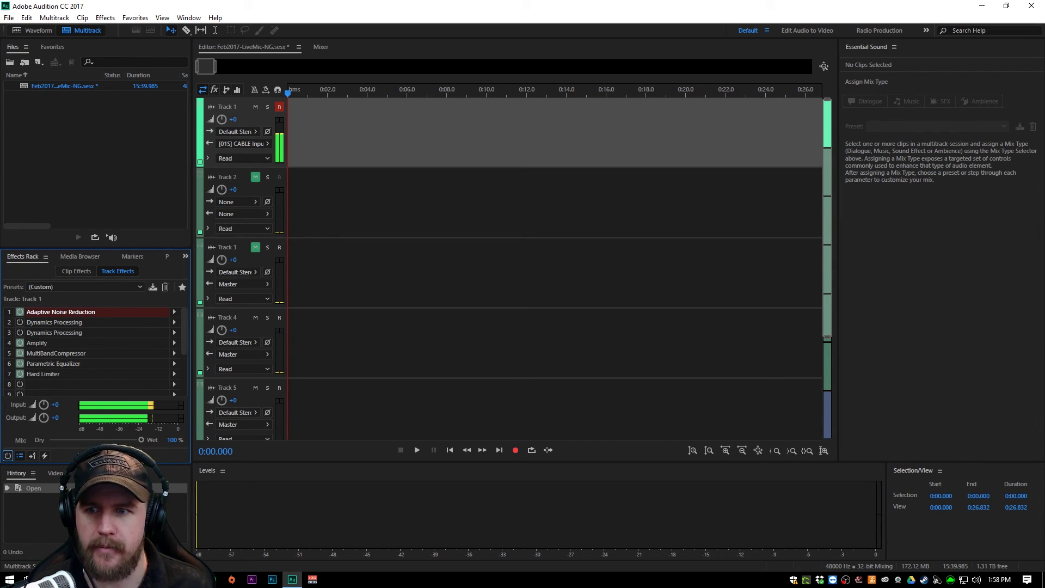
pyautogui.click(8, 455)
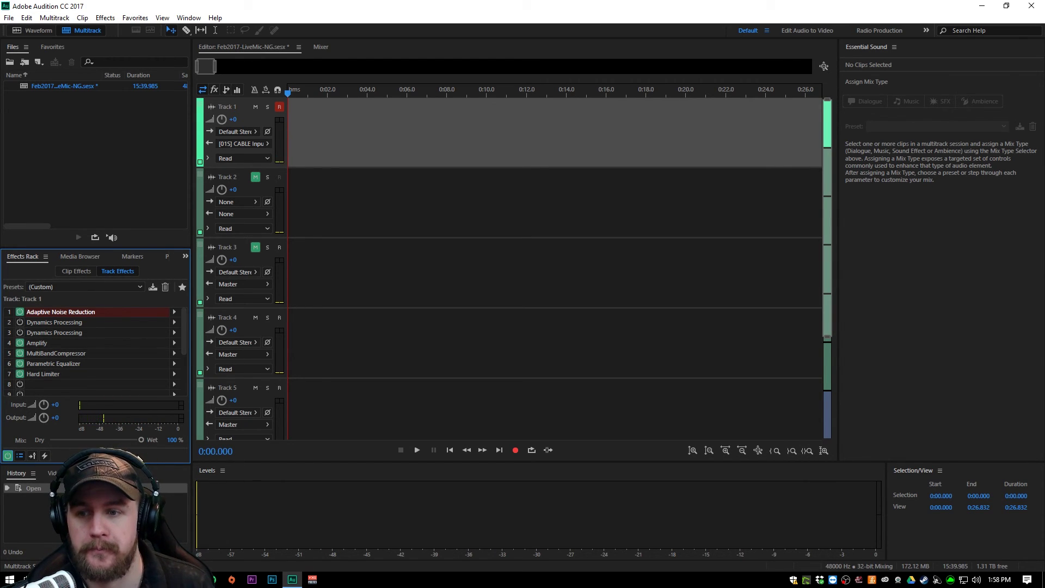